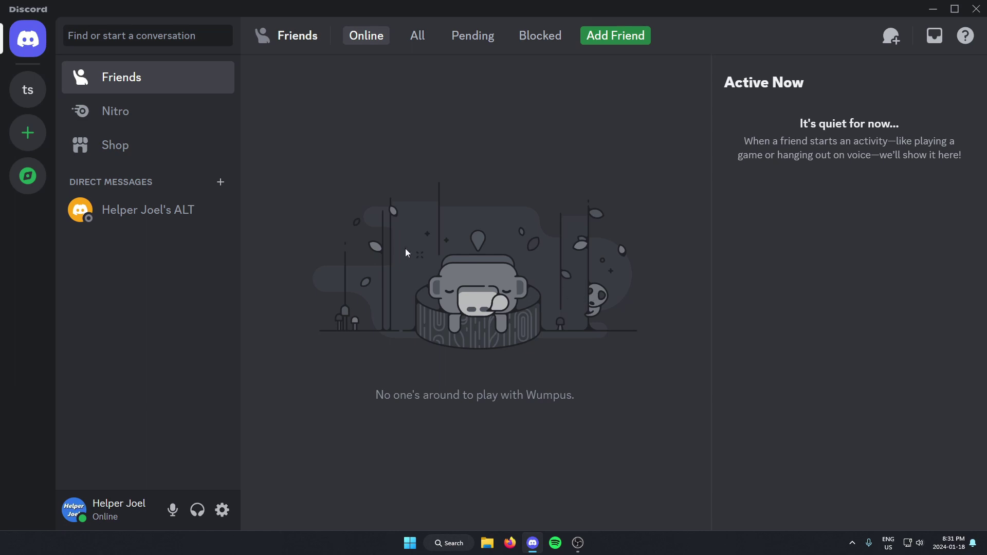
Open the 'ts' test server from the server bar.
click(28, 89)
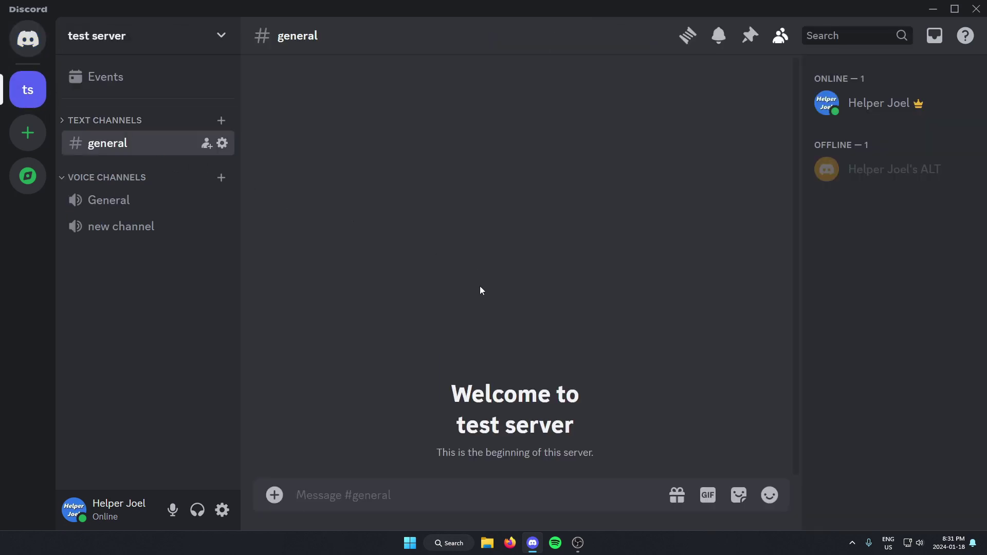
Open Server Settings from the test server name menu.
click(117, 40)
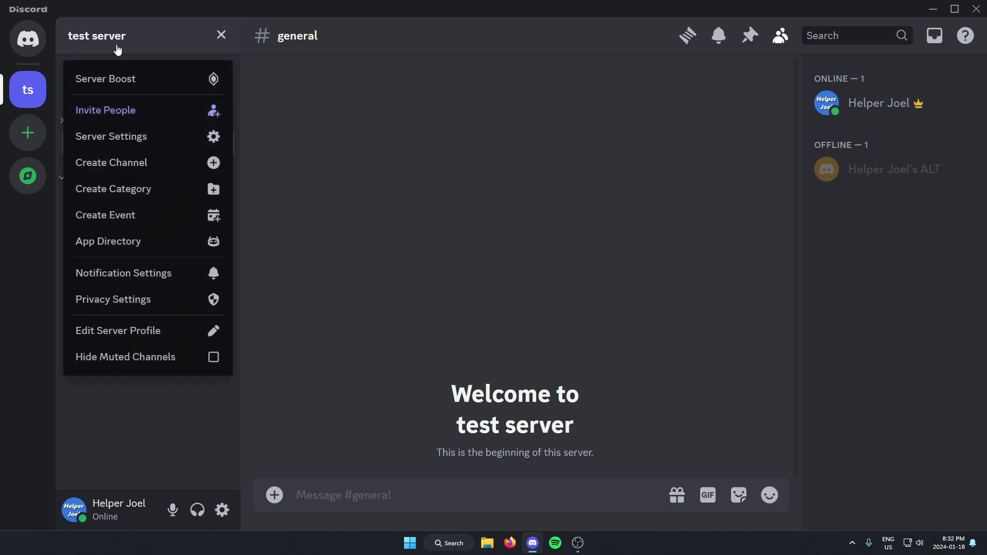
click(161, 141)
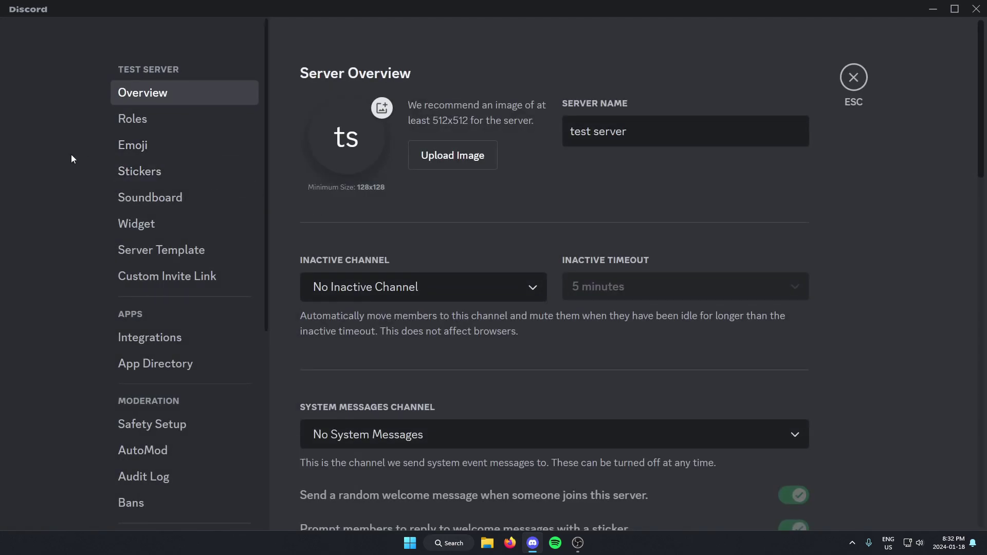
scroll(76, 184, down, 3)
scroll(108, 207, down, 3)
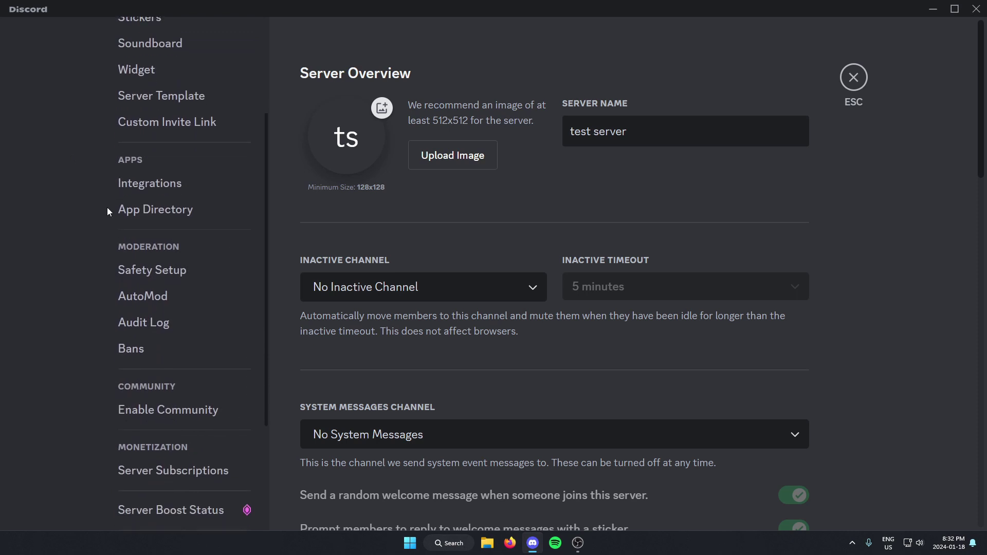
Search the App Directory for 'probot'.
click(141, 217)
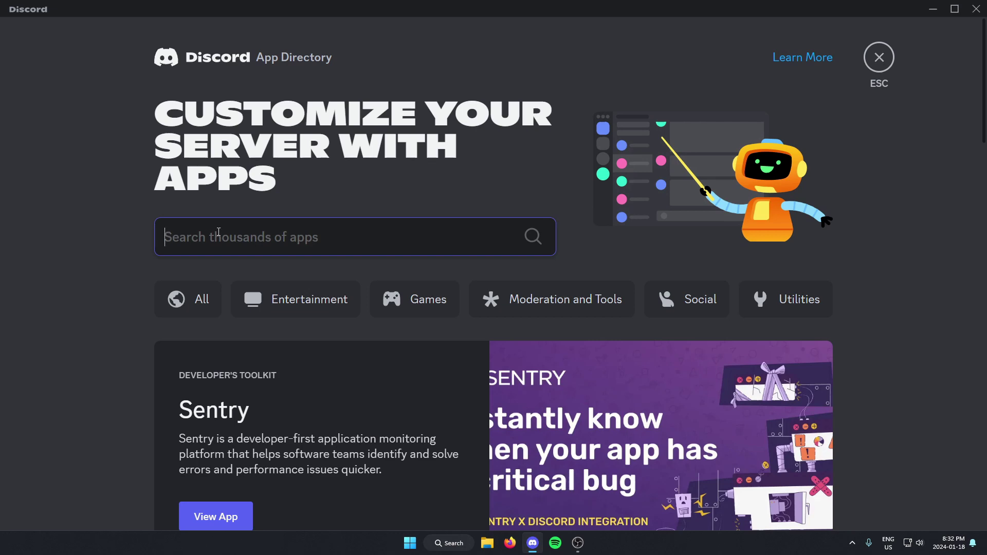
text(p)
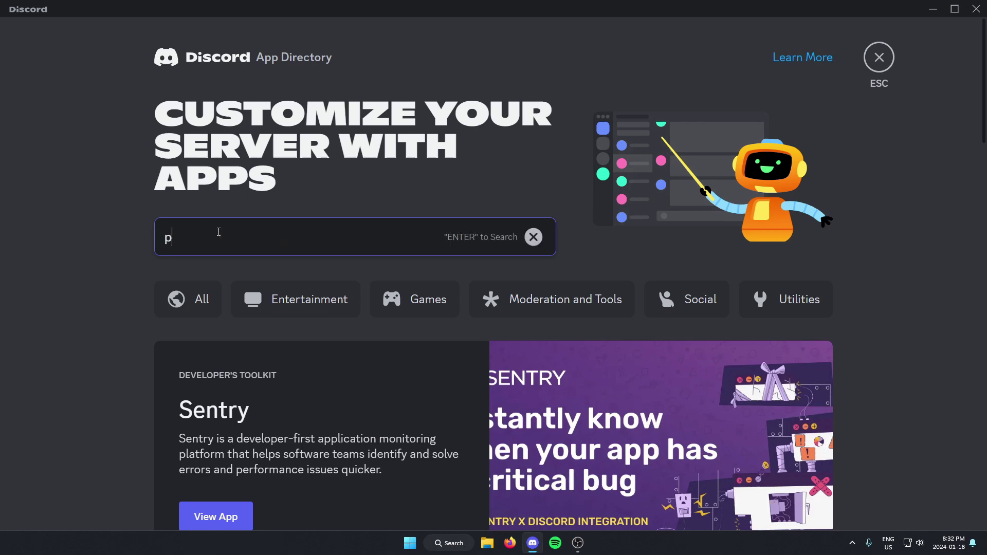
text(robot)
key(Return)
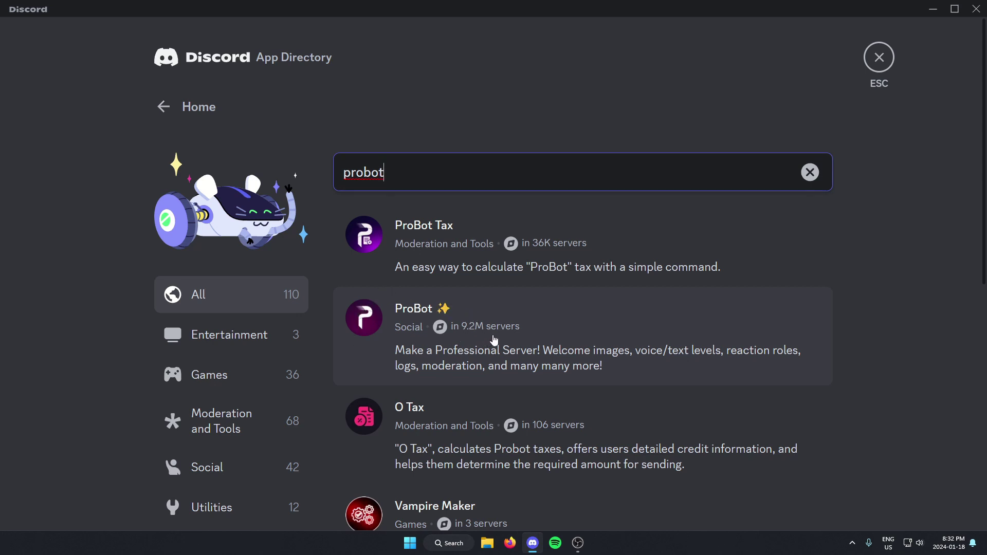
Open the ProBot app page from the search results.
click(526, 329)
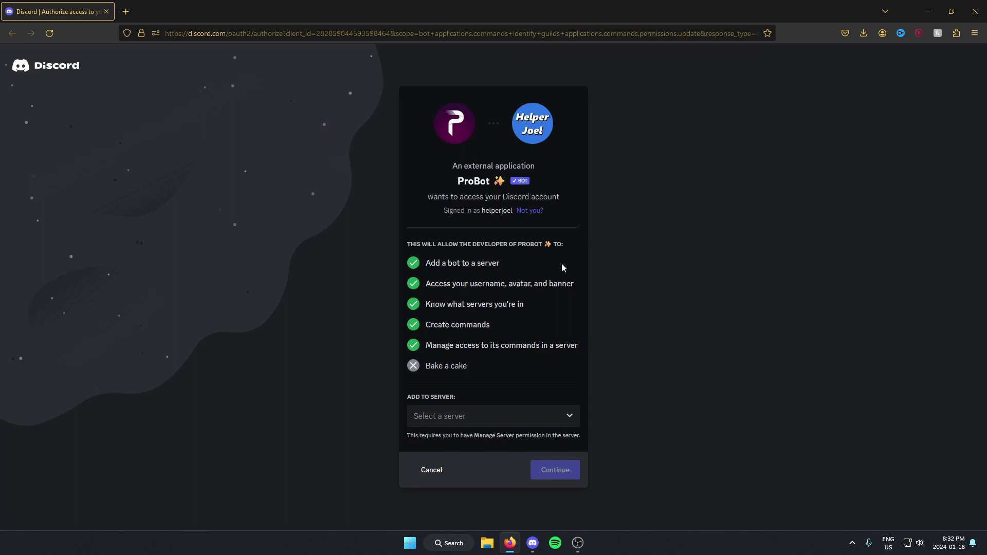
Choose test server as ProBot's destination and authorize its requested permissions.
click(531, 416)
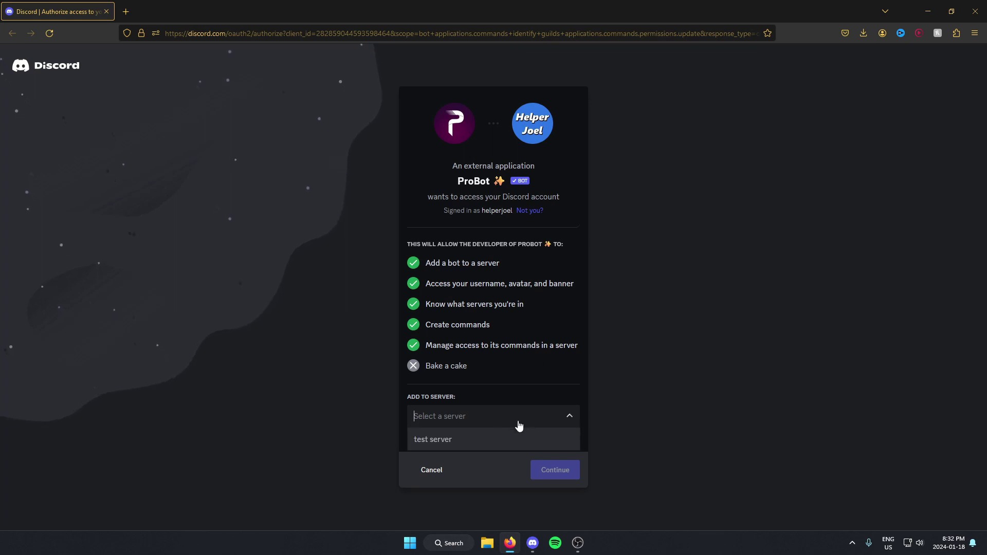
click(452, 439)
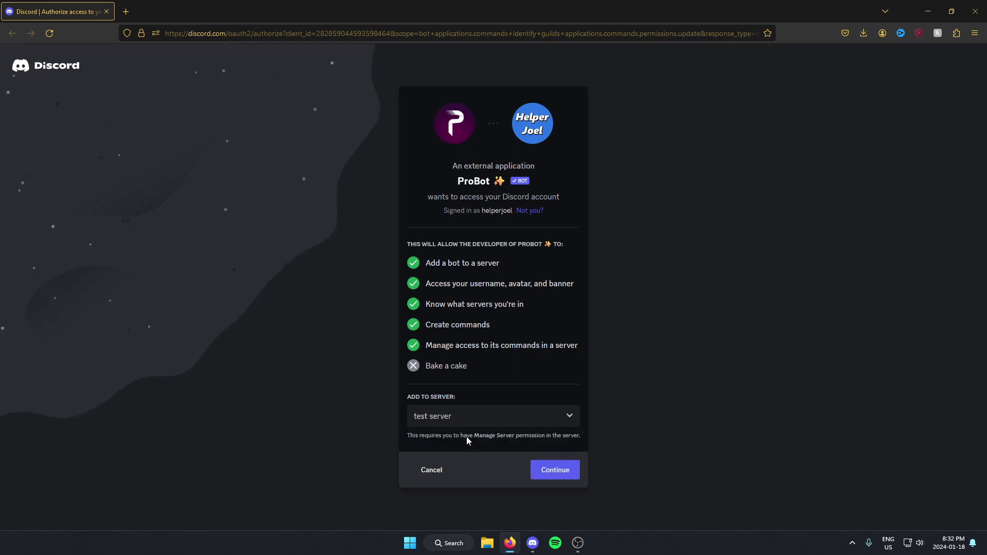
click(555, 469)
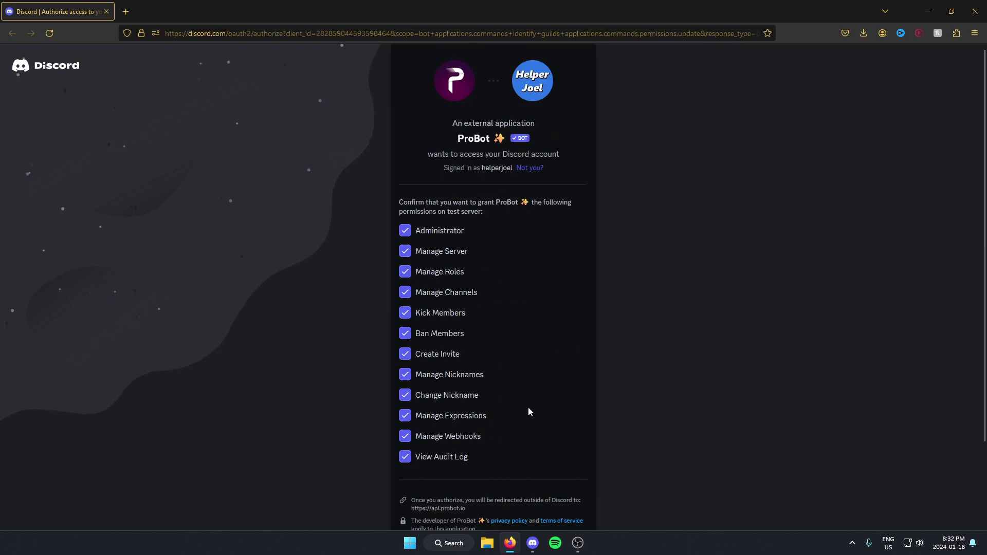
scroll(533, 366, down, 3)
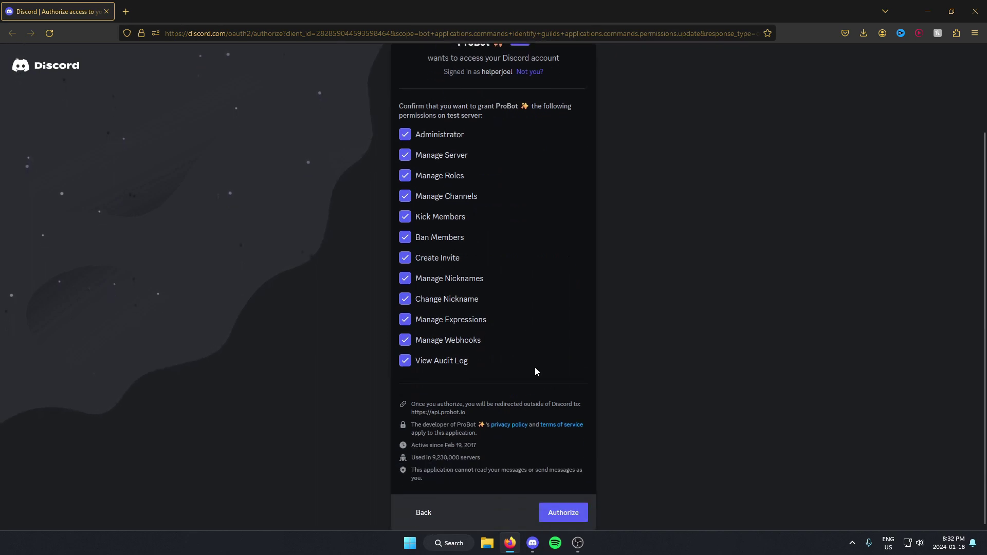
click(568, 513)
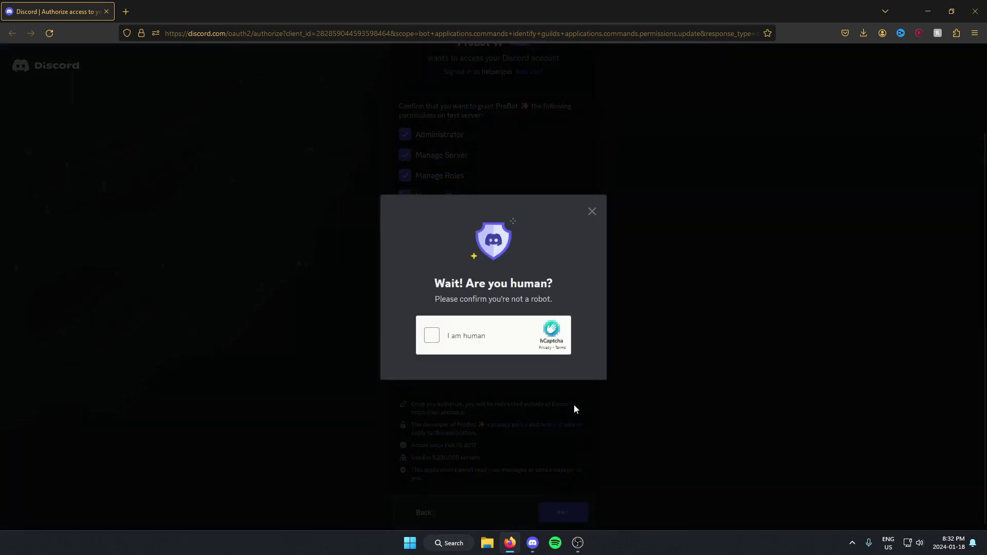
Tick the hCaptcha 'I am human' checkbox to finish adding ProBot.
click(432, 335)
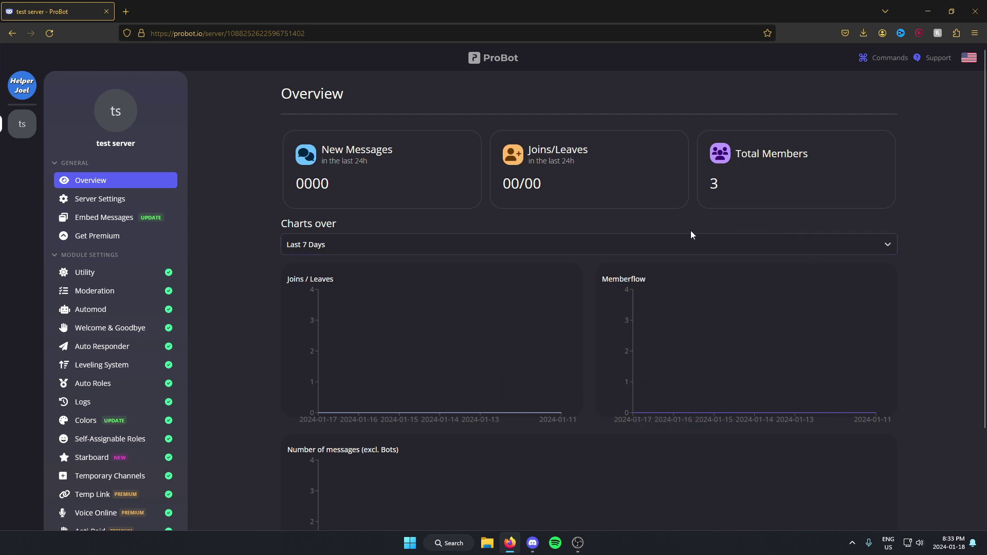
Back in Discord, close the ProBot app page and Server Settings to reach #general.
click(533, 543)
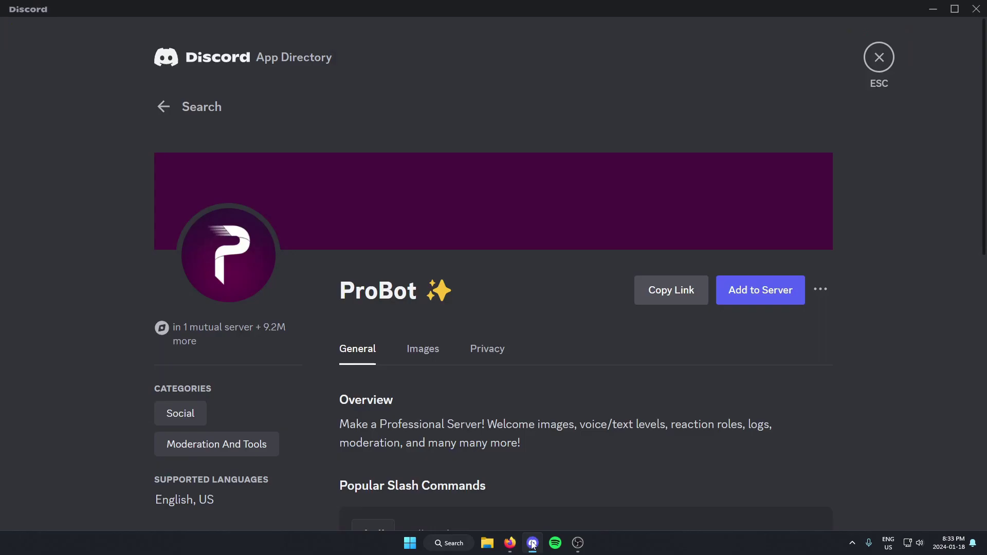
click(879, 57)
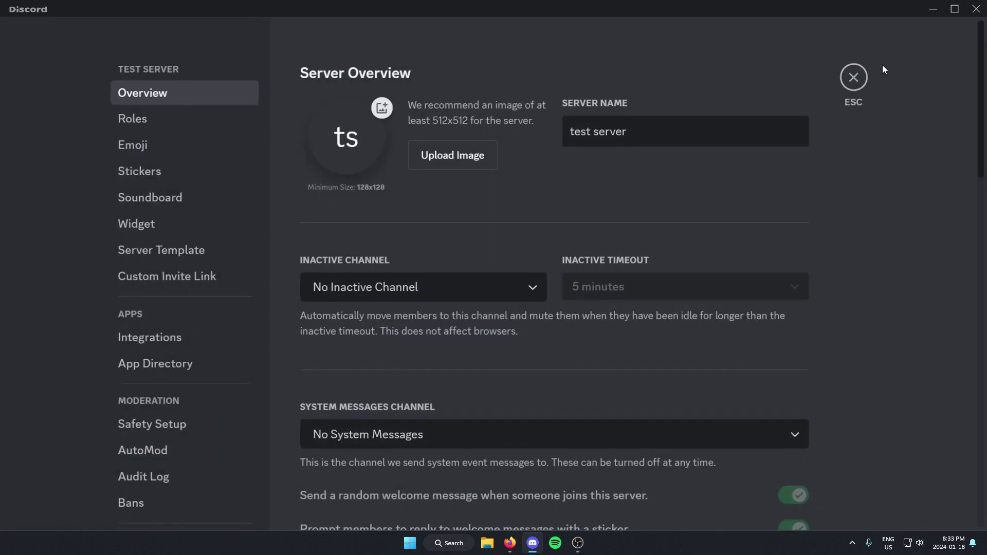
click(853, 76)
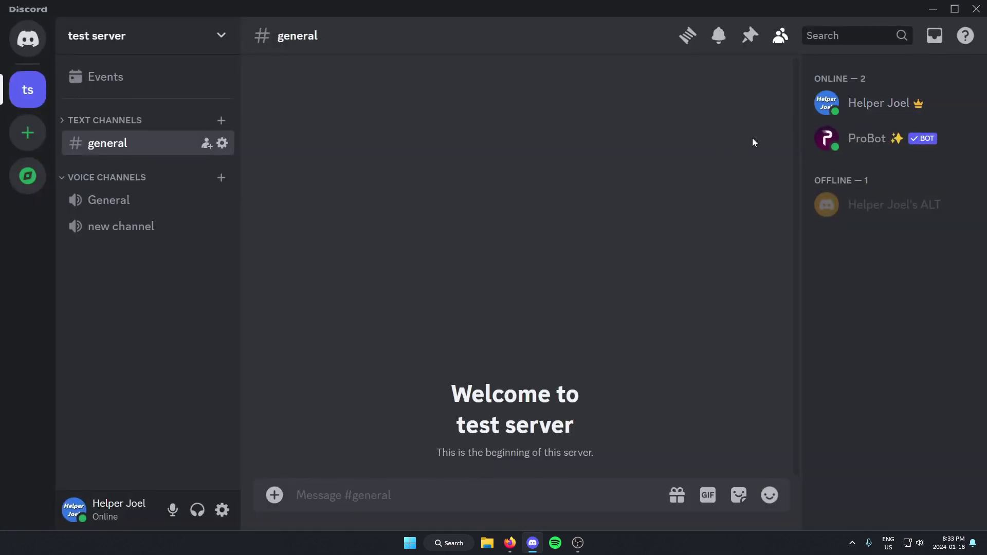